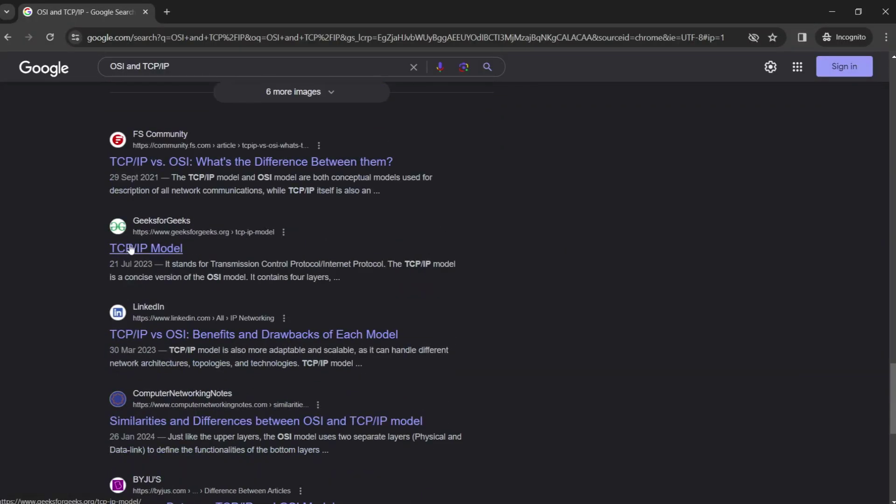
scroll(372, 242, down, 3)
scroll(372, 242, down, 2)
scroll(372, 242, down, 5)
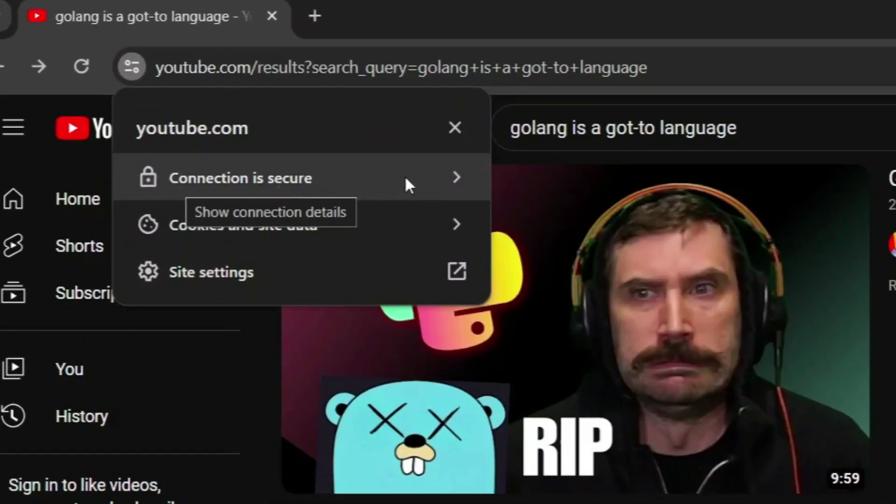
- View YouTube's certificate details, issued to *.google.com by GTS CA 1C3
click(405, 179)
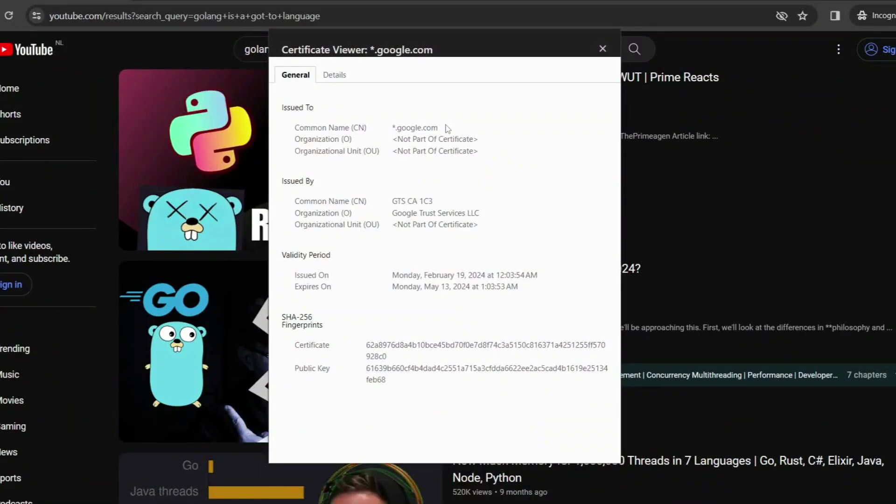
click(335, 75)
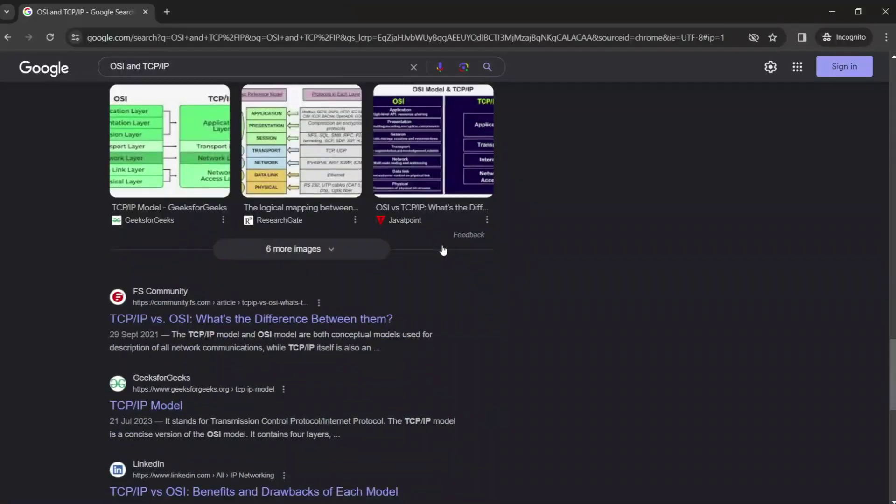
scroll(442, 249, down, 2)
scroll(373, 245, down, 4)
scroll(373, 245, down, 1)
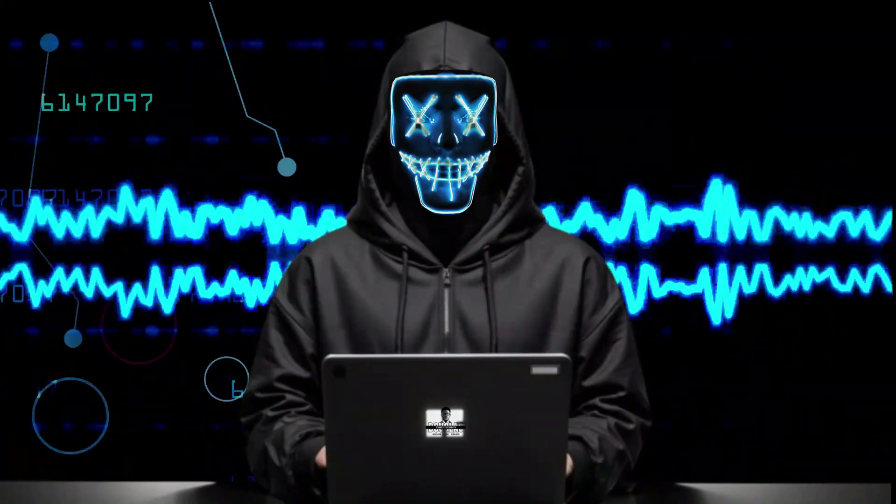
text(.com)
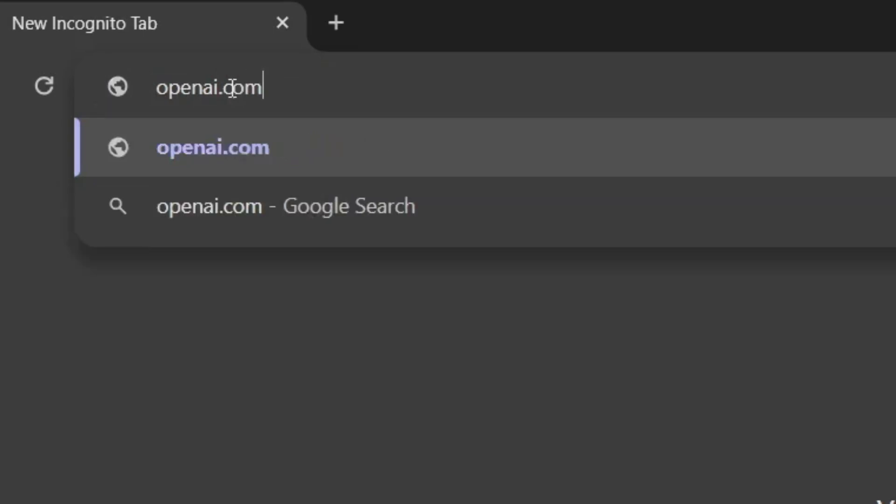
- Load openai.com in the incognito tab and reveal its full web address
key(Return)
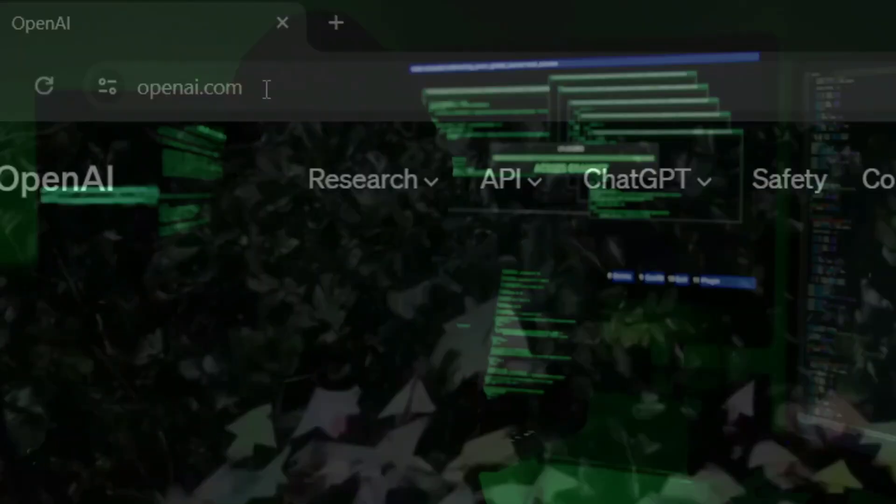
click(267, 89)
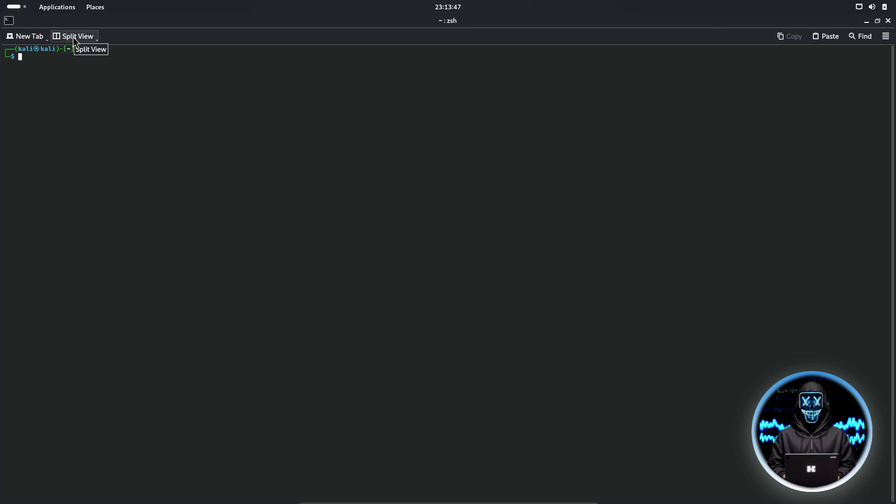
- Split the terminal into a left pane and top and bottom right panes
click(73, 37)
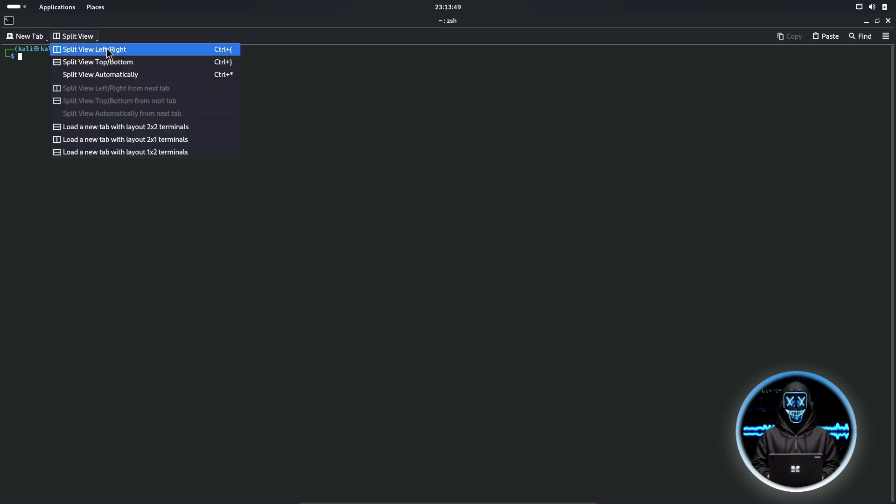
click(106, 48)
click(85, 39)
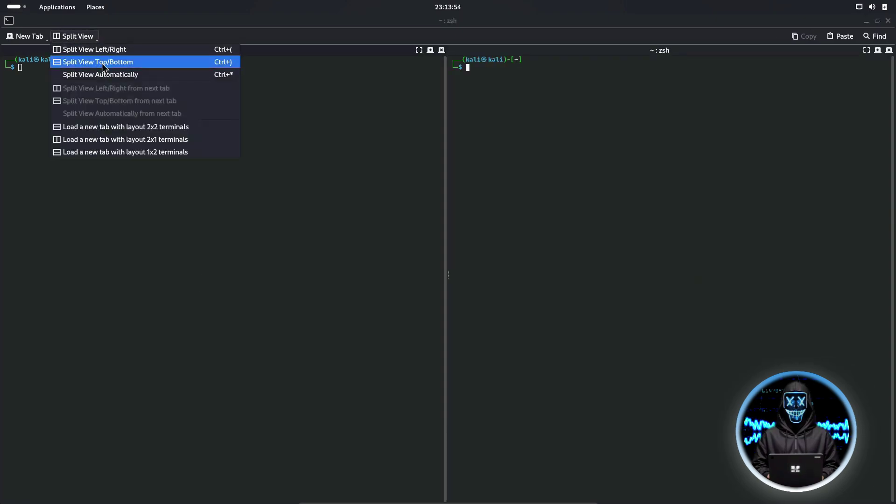
click(103, 64)
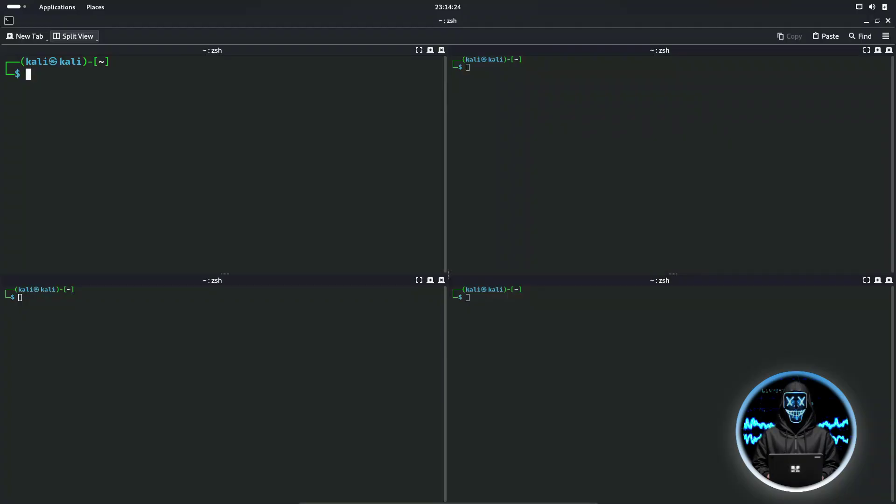
text(ifconfig)
- Readdress eth0 to 192.168.10.11 with sudo ifconfig and confirm it in the listings
key(Return)
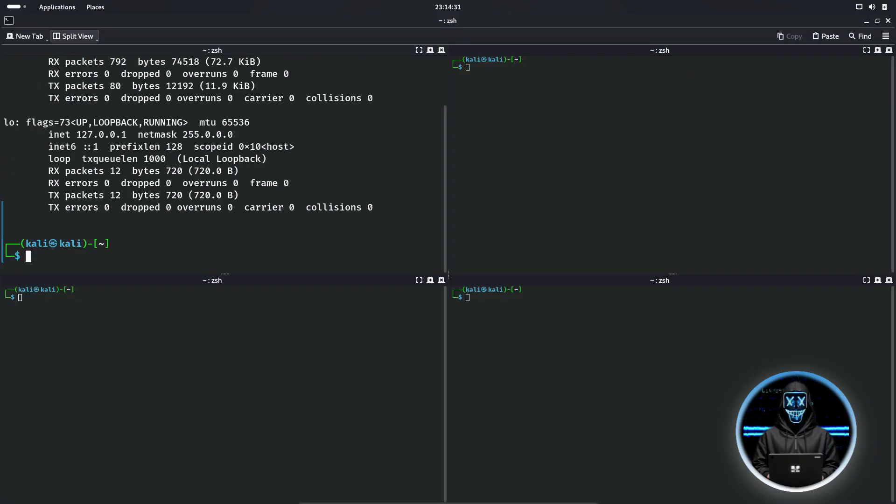
scroll(214, 154, up, 2)
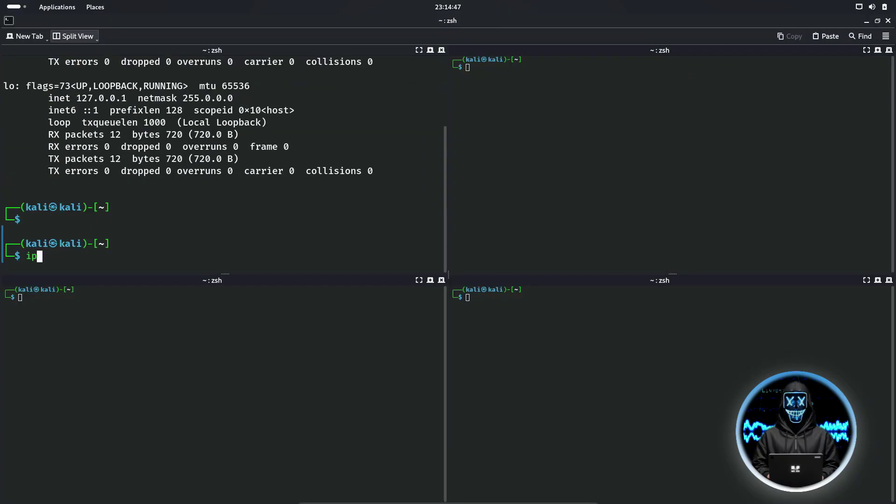
key(Return)
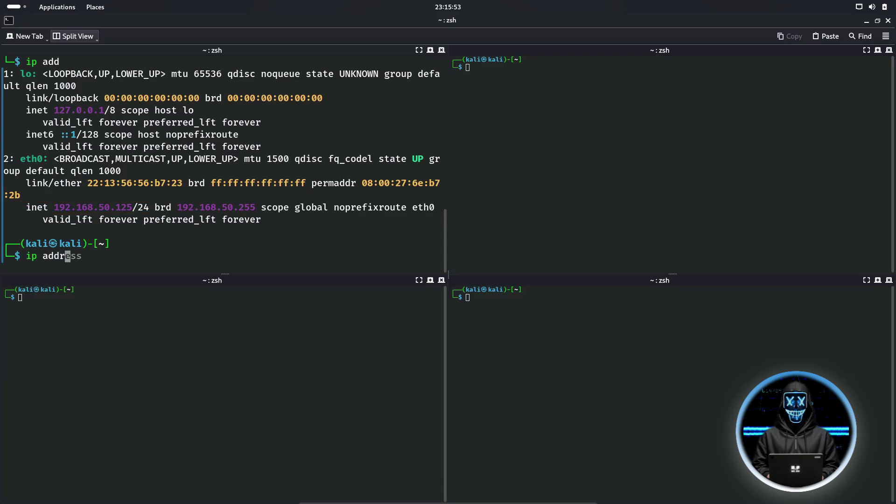
key(Return)
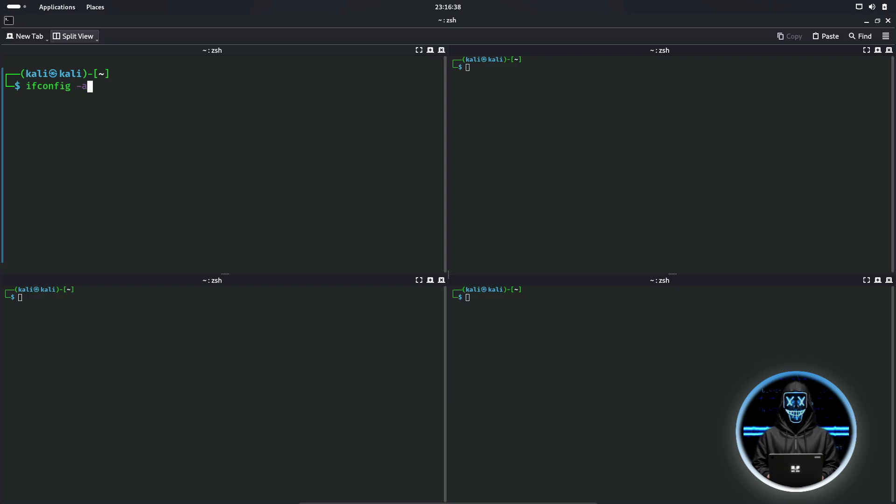
key(Return)
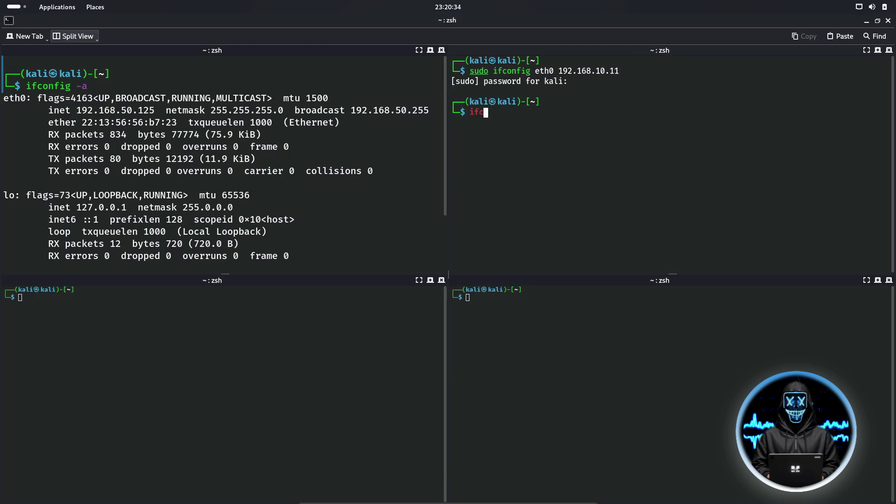
key(Return)
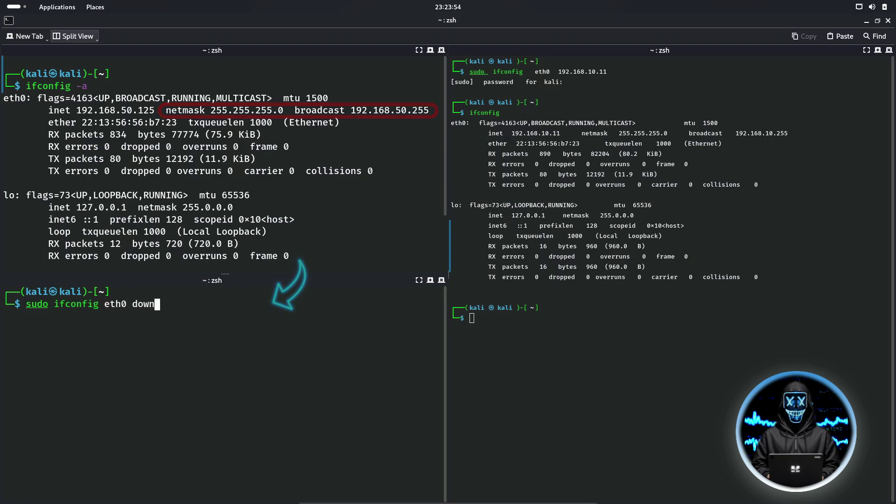
text(fconfig)
- Apply netmask 255.255.255.128 and broadcast 192.168.10.127 to eth0, then bring it up
key(Return)
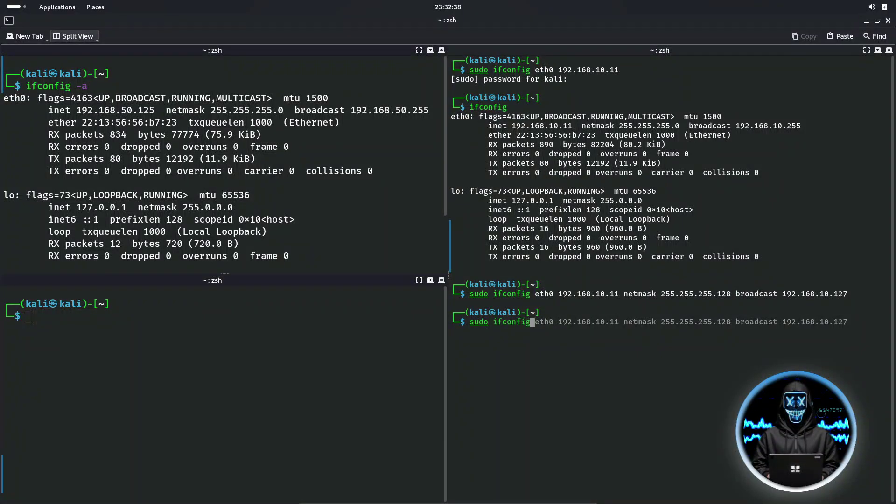
text( eth0 up)
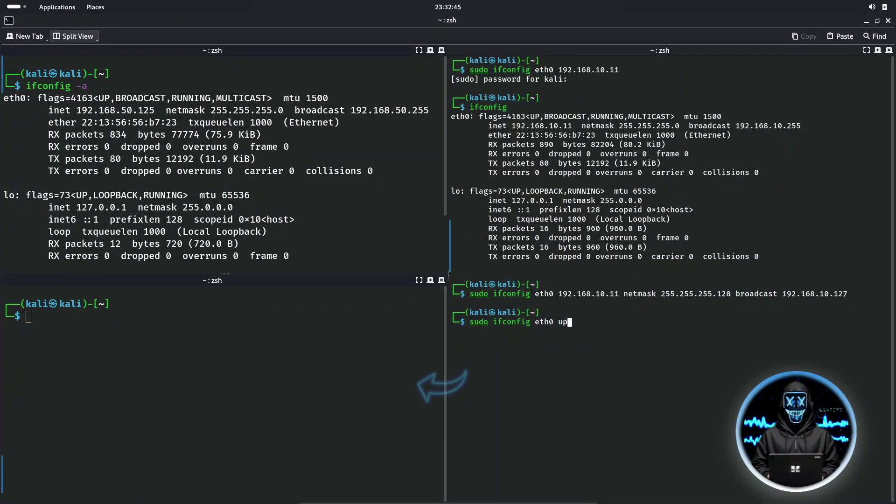
key(Return)
text(ifcon)
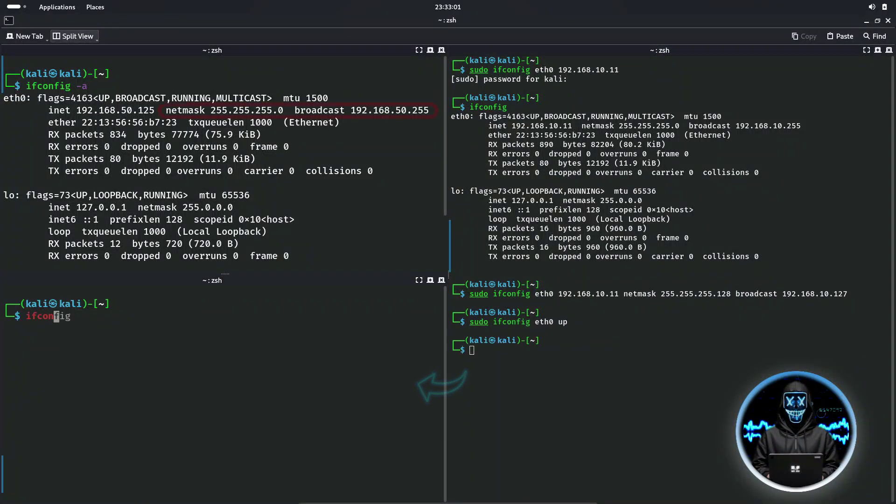
text(fig)
- List eth0 and highlight its netmask 255.255.255.128 and broadcast 192.168.10.127
key(Return)
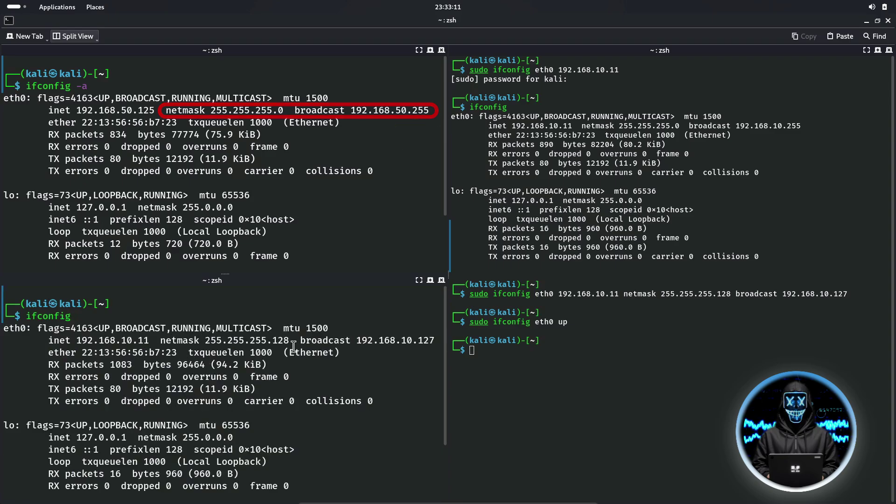
drag(160, 341, 249, 340)
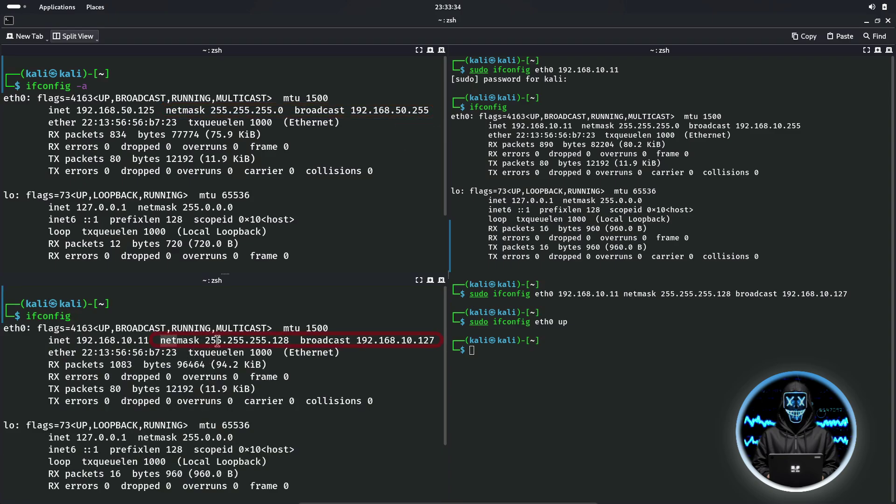
drag(250, 340, 291, 340)
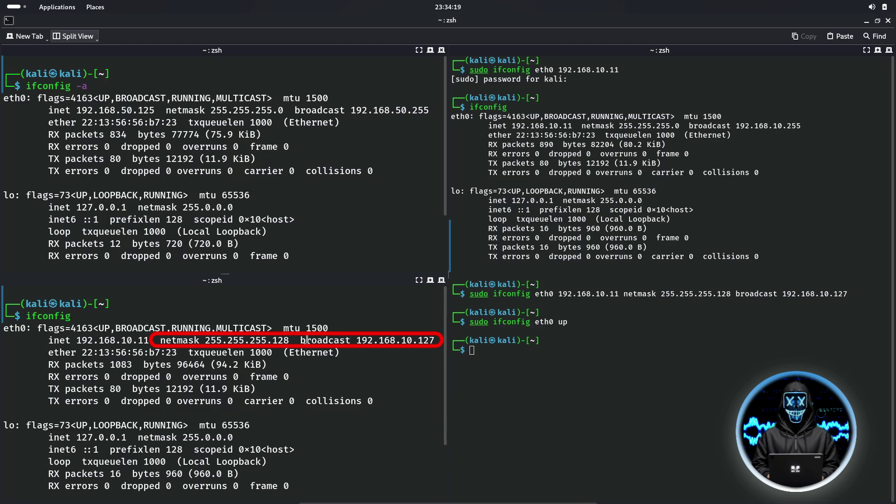
drag(352, 340, 423, 340)
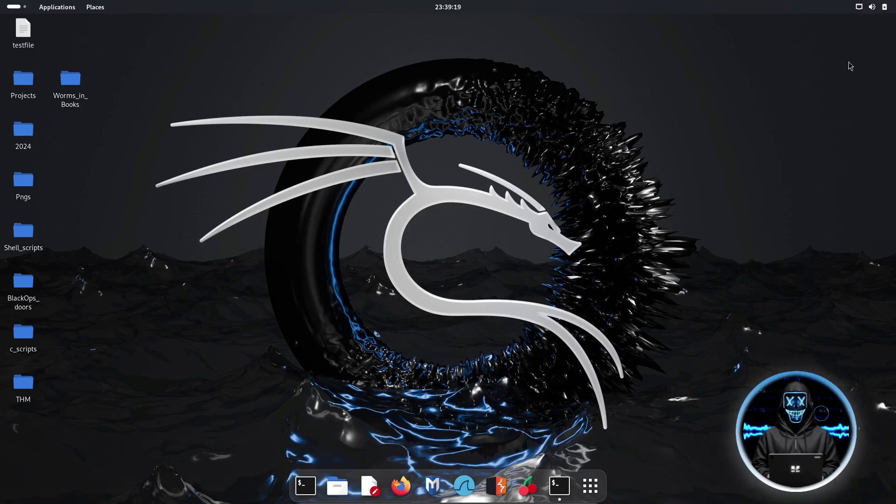
- Show the wired connection's IPv4 page in GNOME Settings, set to automatic DHCP
click(884, 15)
click(796, 81)
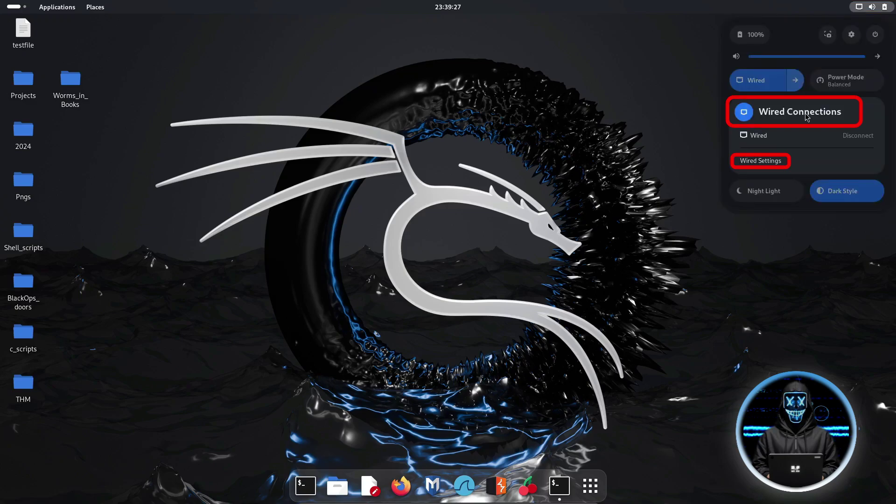
click(760, 160)
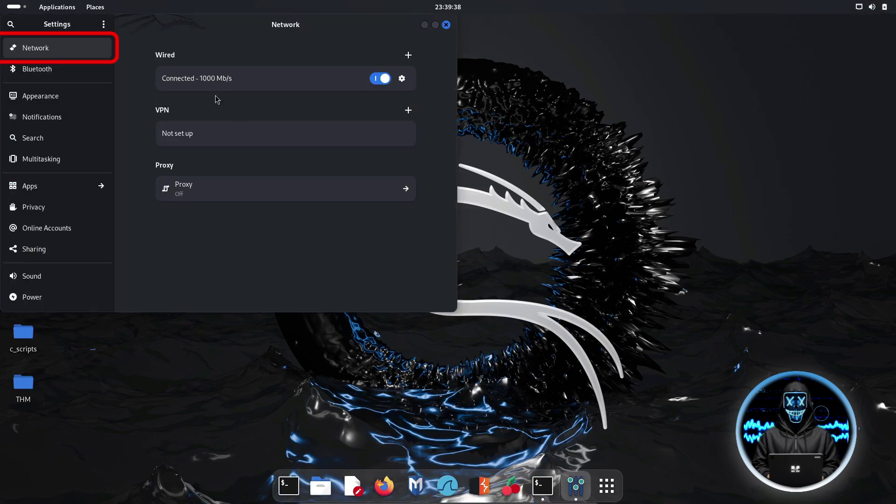
click(401, 78)
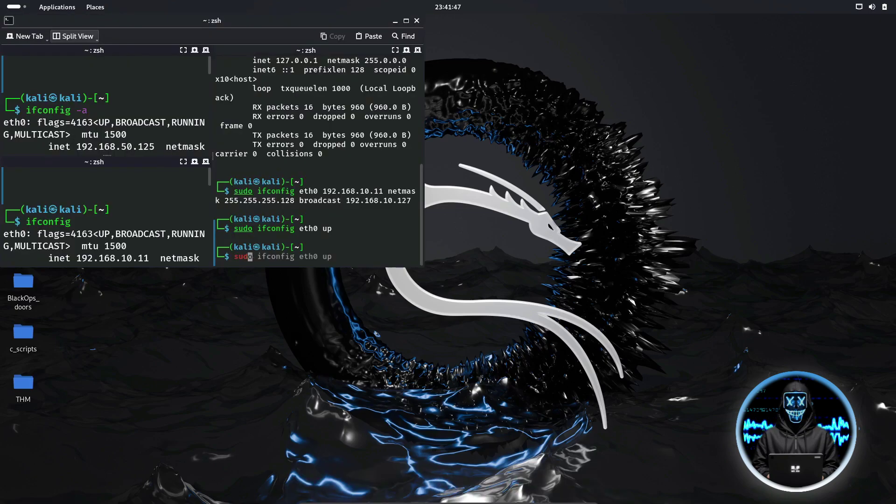
text(o shutdown -h now)
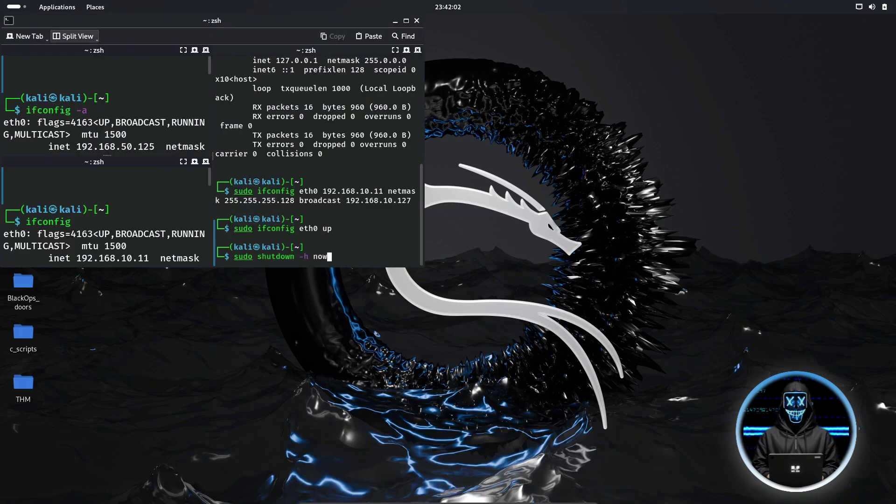
- Run sudo shutdown -h now to power off Kali immediately
key(Return)
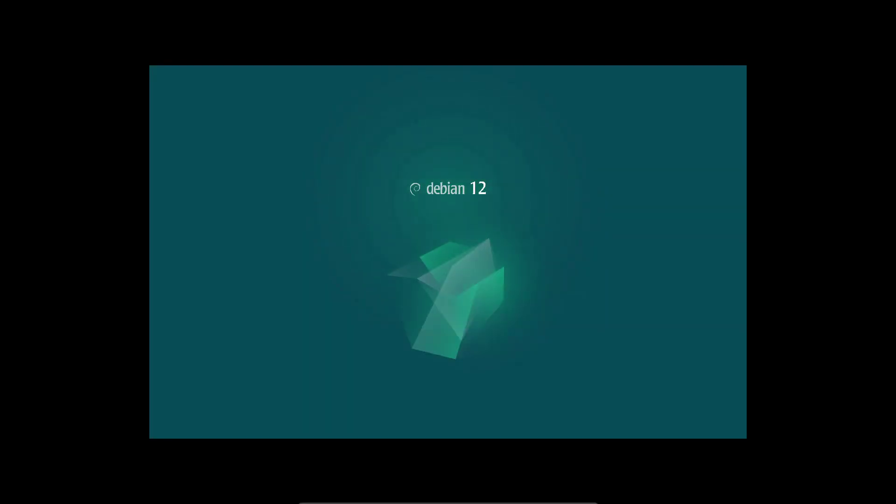